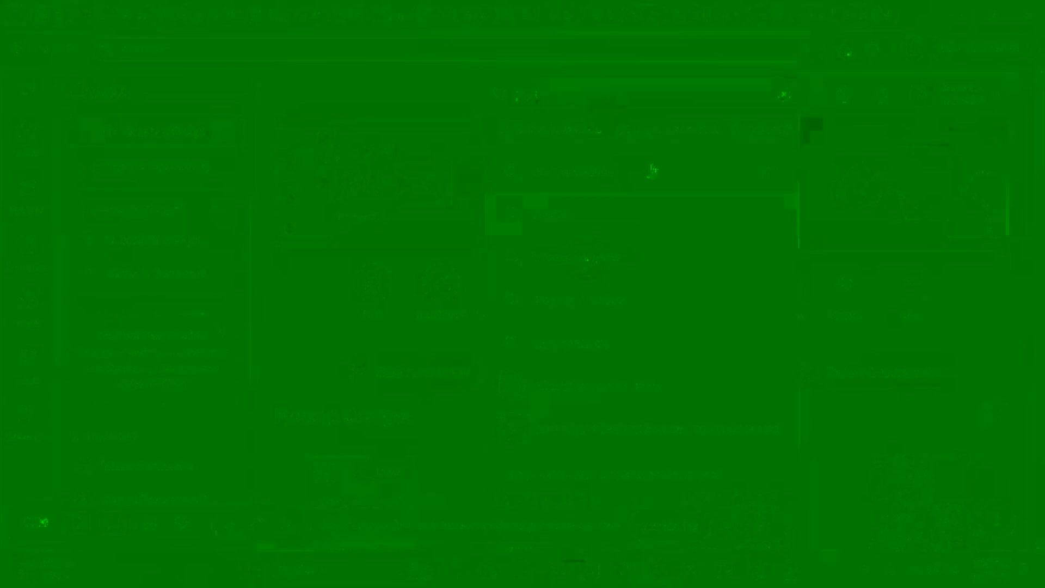
# Search for "invoice template" and open the blue and yellow Hanover & Tyke invoice as a new design
pyautogui.click(590, 263)
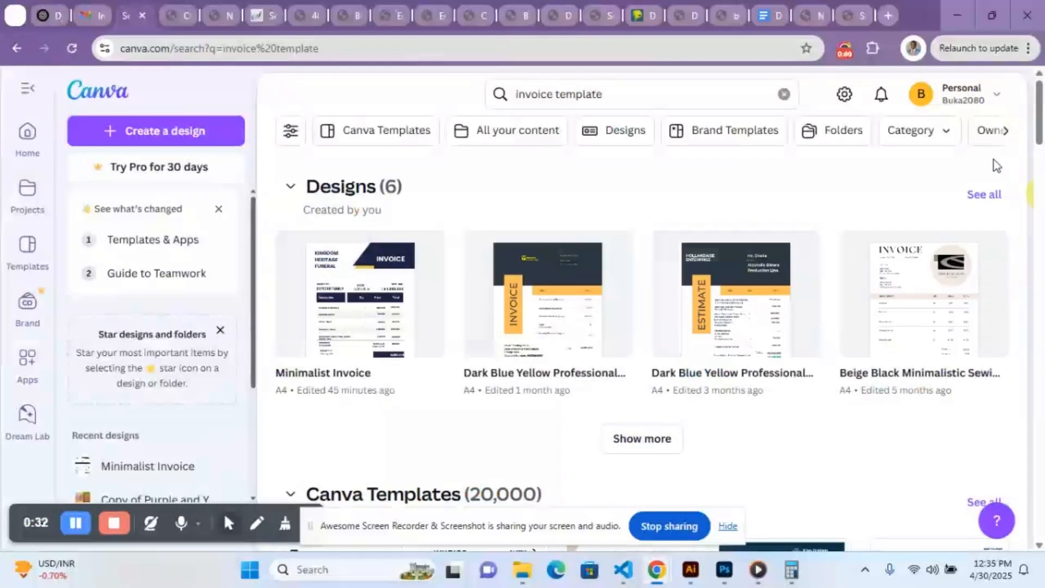
pyautogui.moveTo(1041, 127); pyautogui.dragTo(1040, 147)
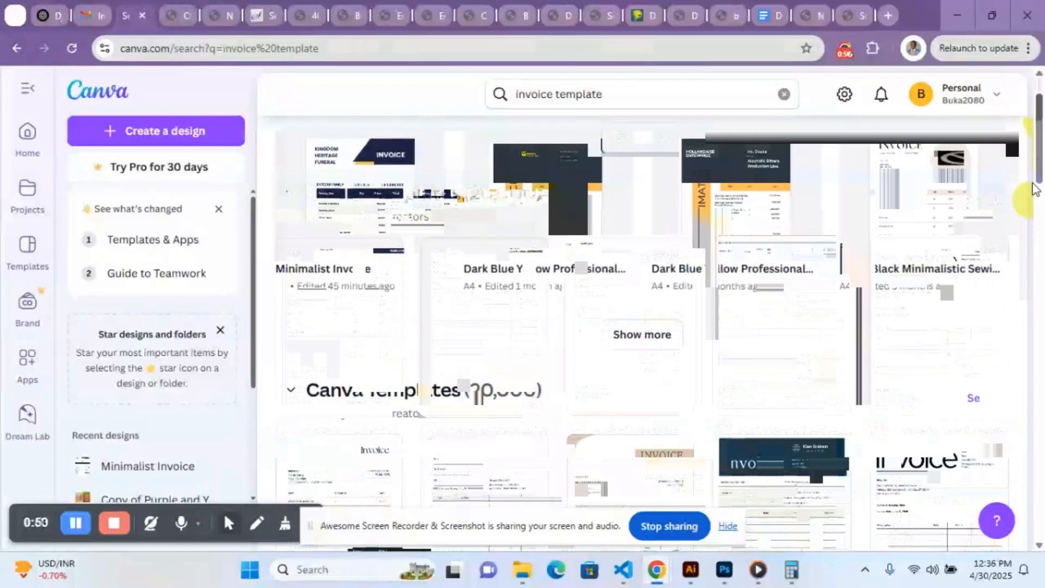
pyautogui.moveTo(1044, 151); pyautogui.dragTo(1041, 220)
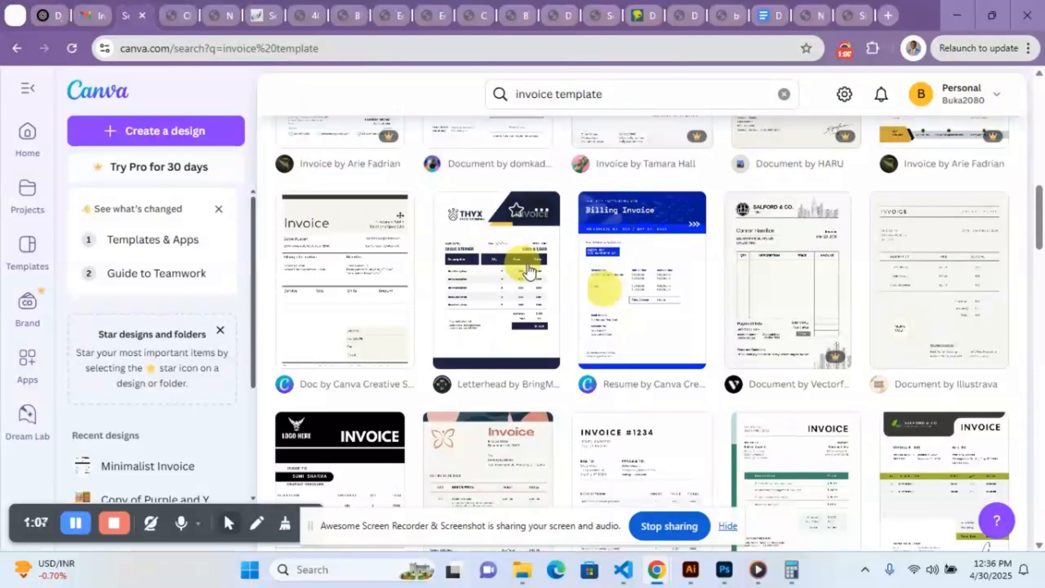
pyautogui.click(630, 245)
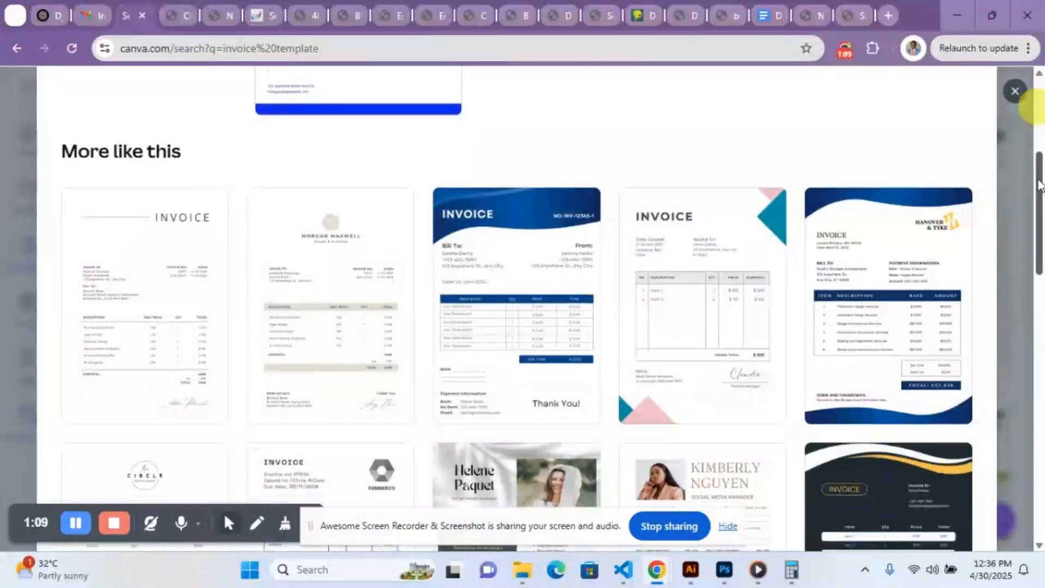
pyautogui.scroll(-1, 1032, 109)
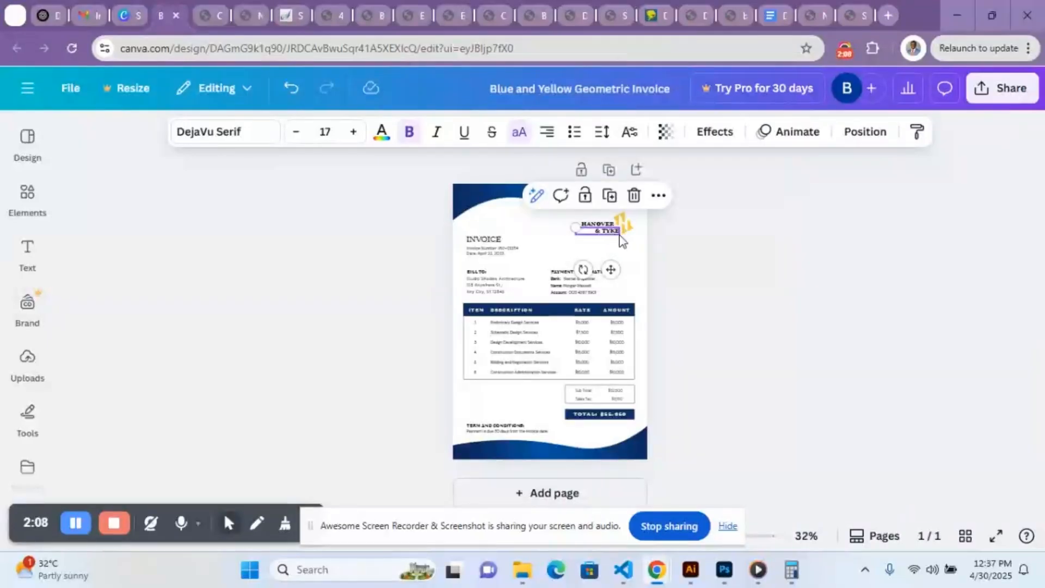
# Replace "Tyke" in the second line of the company name with "ADAMU"
pyautogui.doubleClick(613, 233)
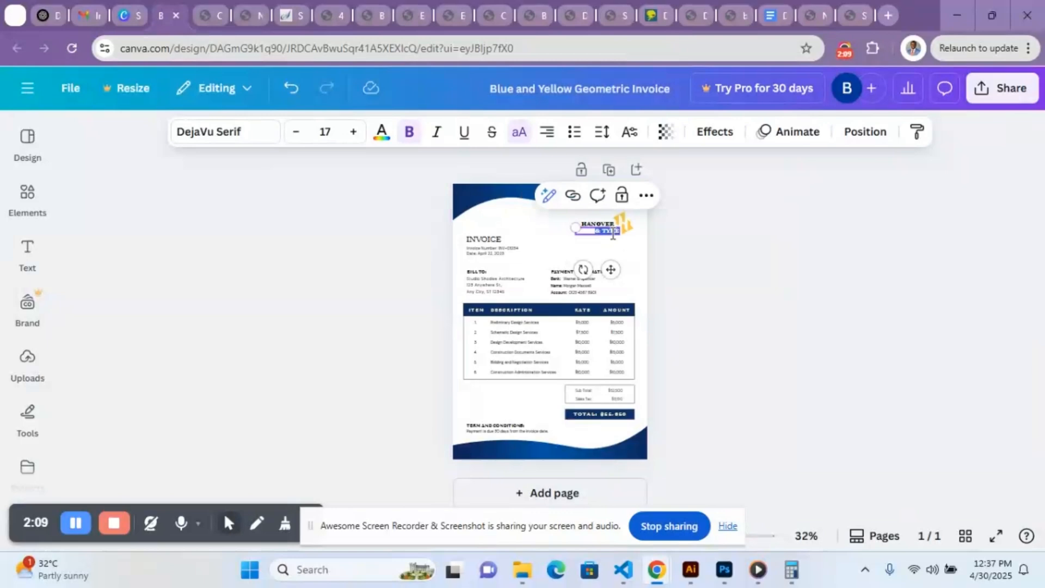
pyautogui.click(613, 234)
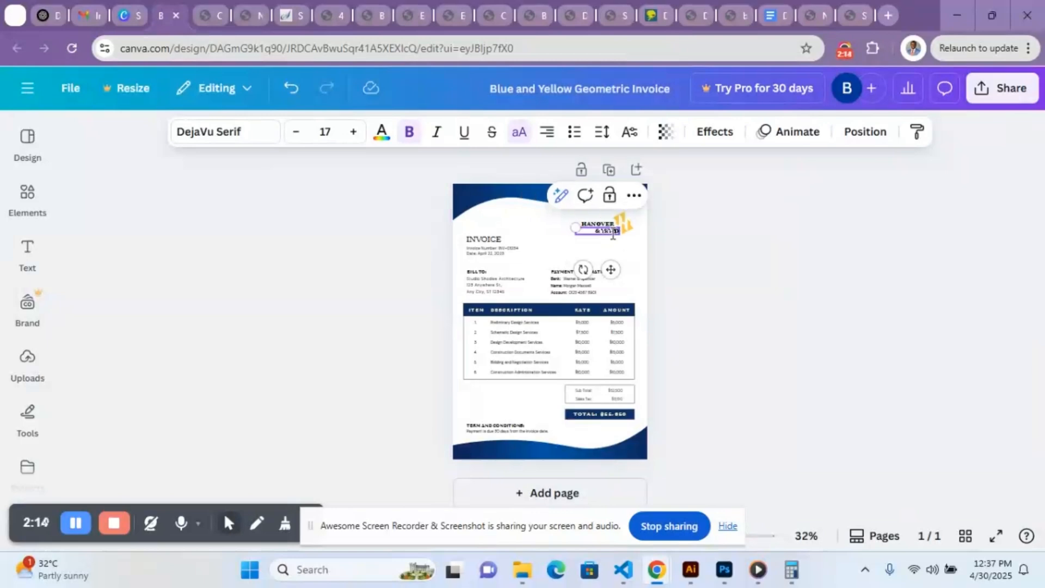
pyautogui.press('BackSpace')
pyautogui.press('BackSpace')
pyautogui.press('BackSpace')
pyautogui.press('BackSpace')
pyautogui.write('ADM')
pyautogui.write('M')
pyautogui.press('BackSpace')
# Change the company name beside the logo to "ADAMU" on the first line and "& SONS" on the second
pyautogui.doubleClick(611, 224)
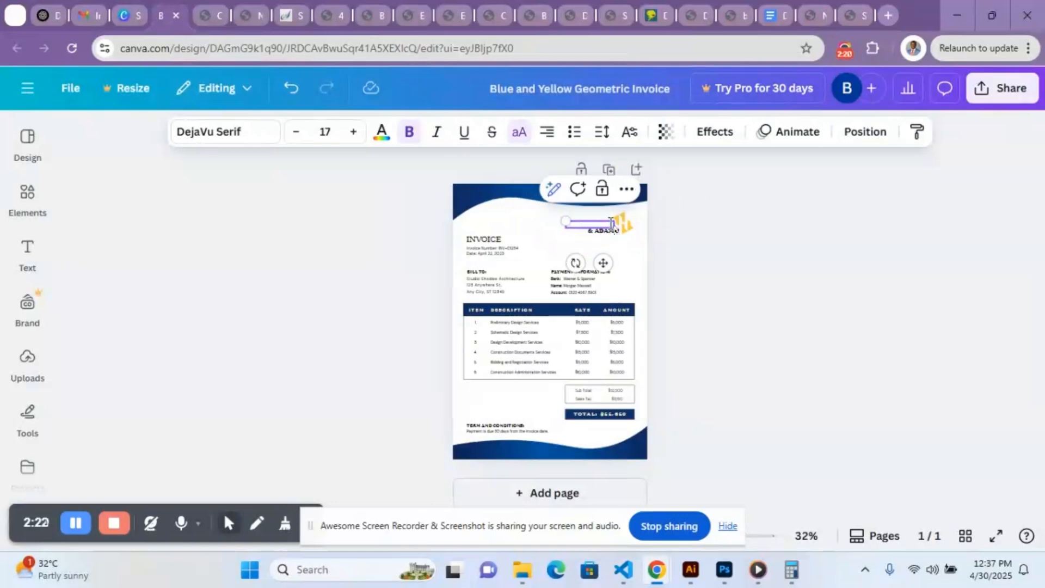
pyautogui.write('ADAMS')
pyautogui.click(605, 233)
pyautogui.click(606, 237)
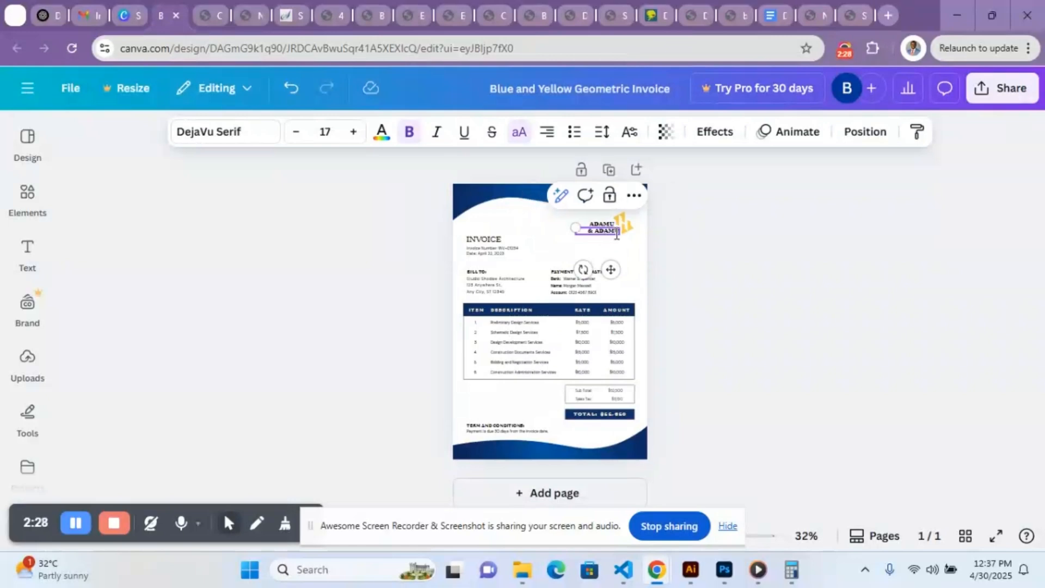
pyautogui.press('BackSpace')
pyautogui.press('BackSpace')
pyautogui.press('BackSpace')
pyautogui.press('BackSpace')
pyautogui.press('BackSpace')
pyautogui.write('S')
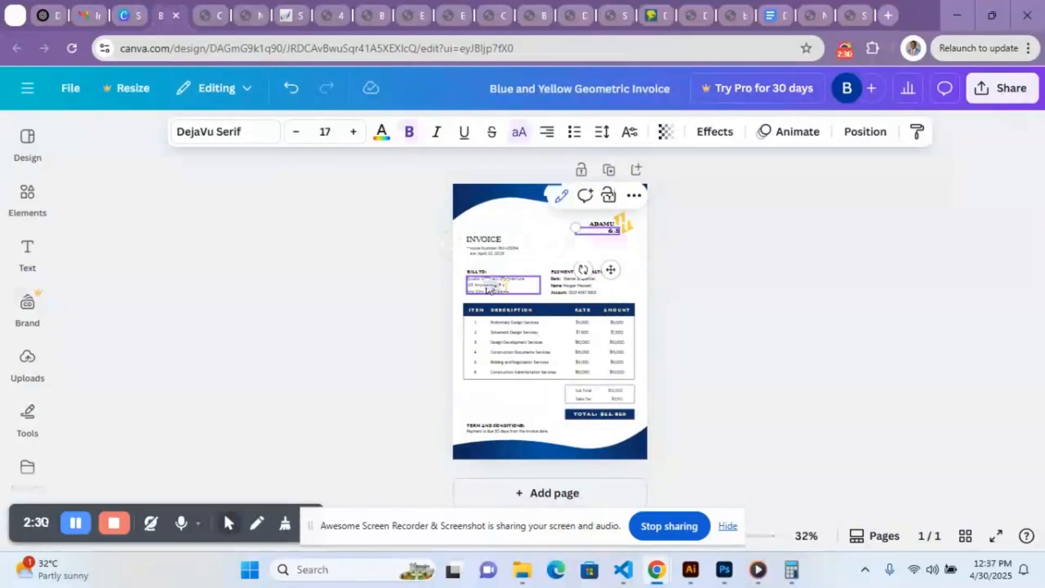
# Replace the Bill To details with "Chidnma Ent." on the first line and "Bayelsa" on the second
pyautogui.click(488, 288)
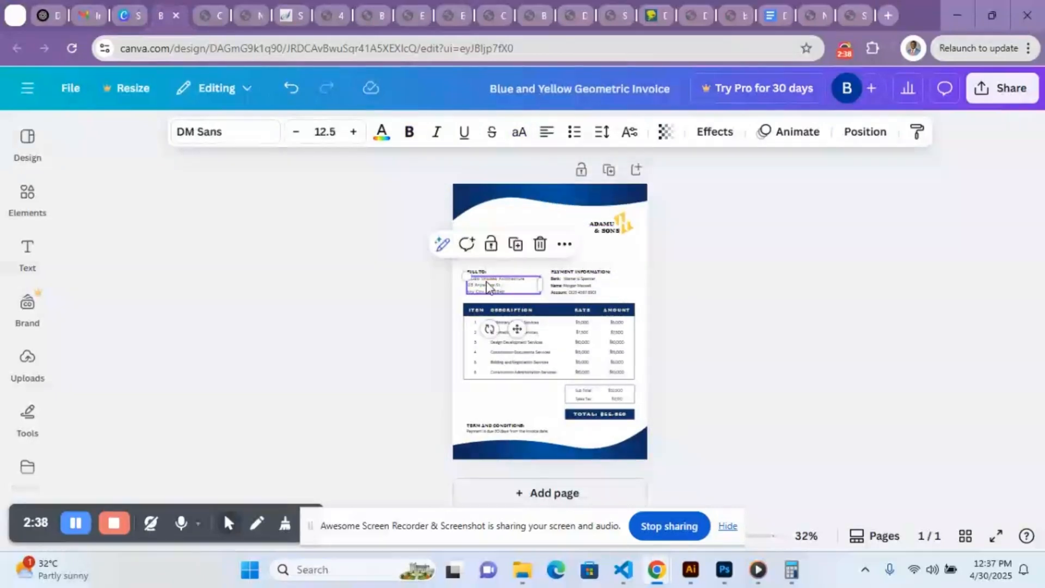
pyautogui.click(514, 285)
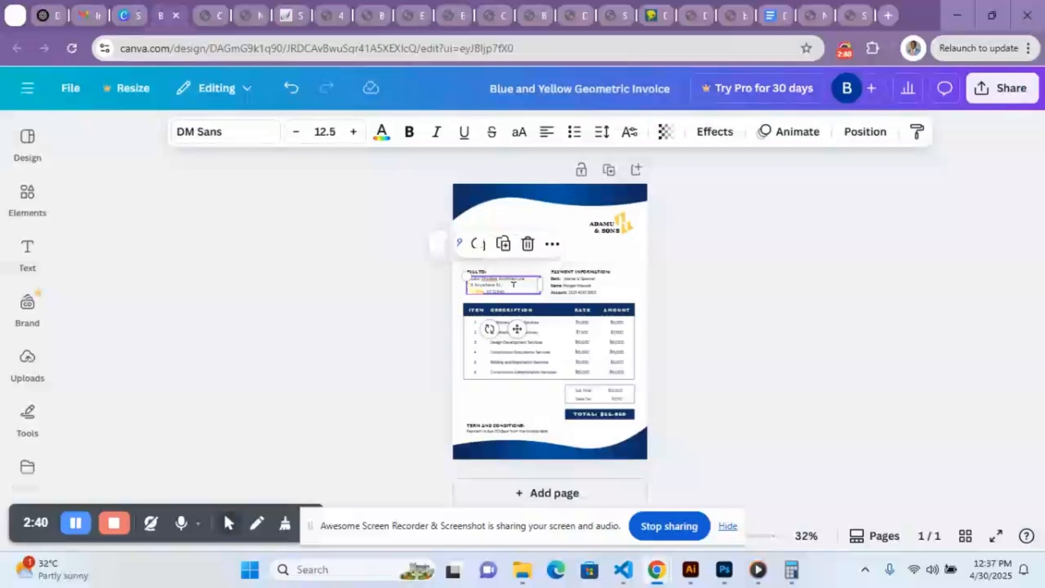
pyautogui.hotkey('ctrl', 'a')
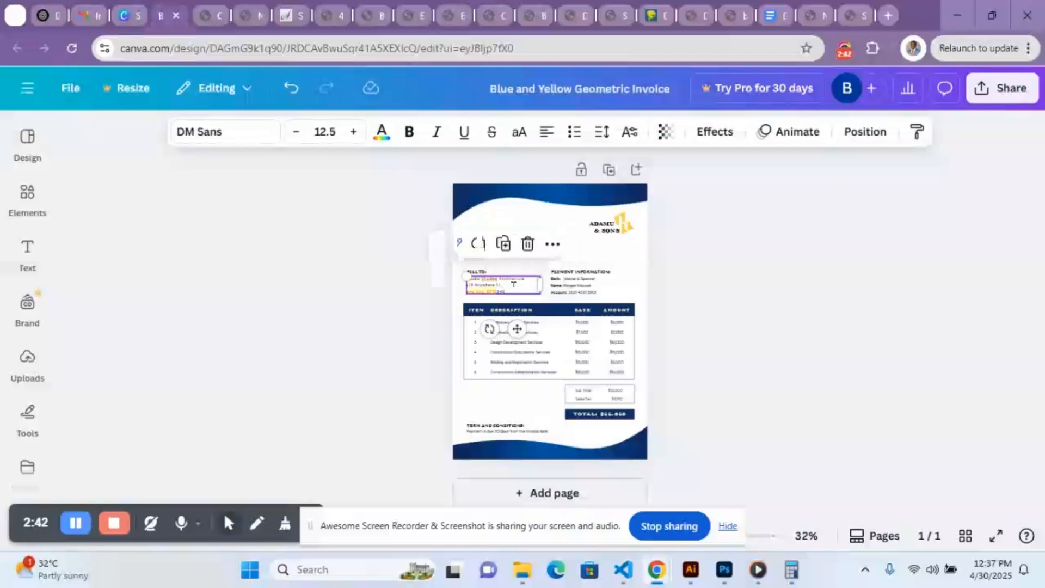
pyautogui.hotkey('ctrl', 'a')
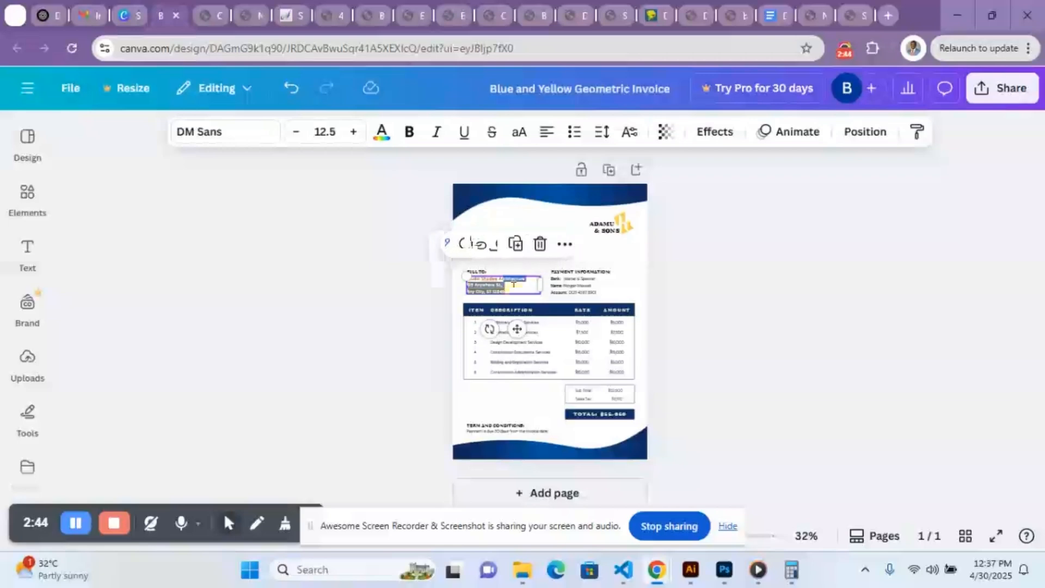
pyautogui.press('BackSpace')
pyautogui.press('BackSpace')
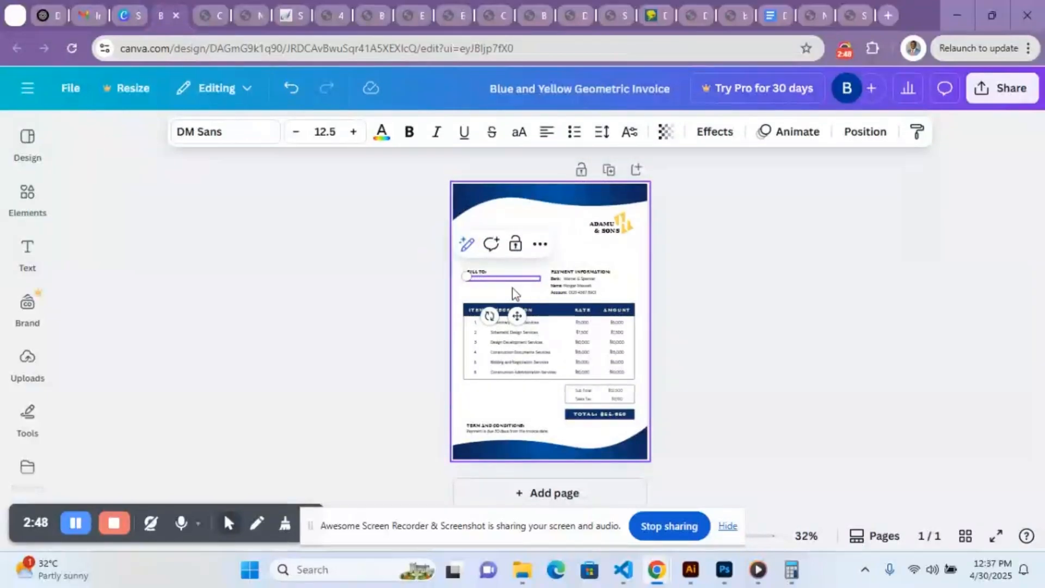
pyautogui.write('Customer Eric')
pyautogui.press('Return')
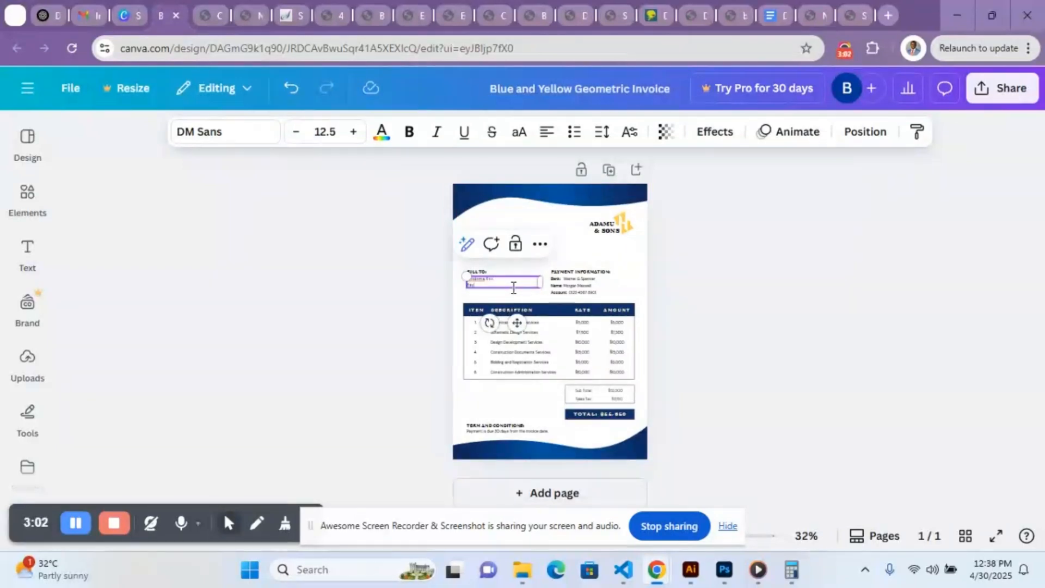
pyautogui.write('Bayelsa')
pyautogui.click(589, 294)
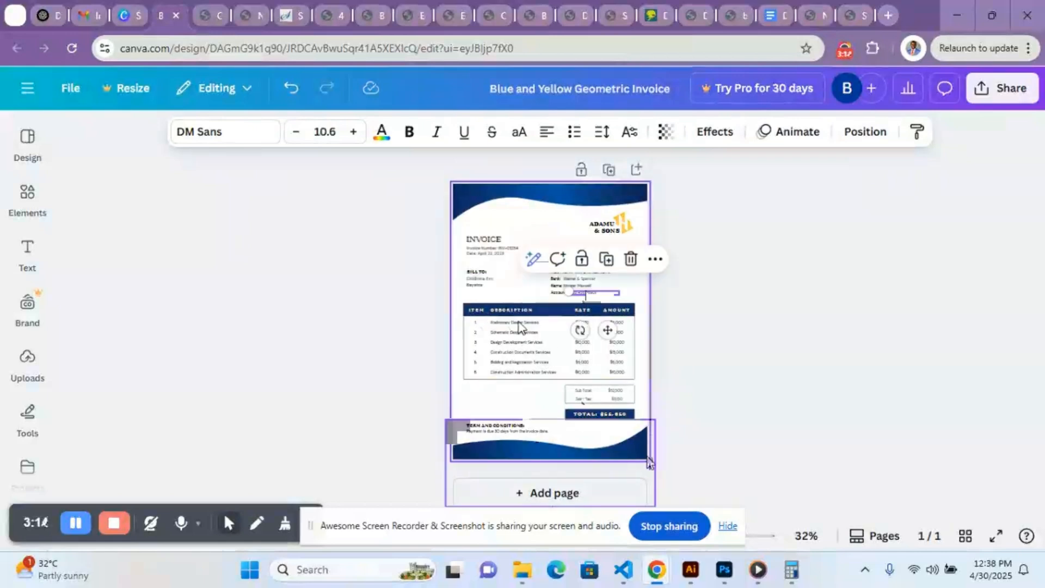
# Format the Preliminary Design Services description as bold with a font size of 11.6
pyautogui.click(529, 323)
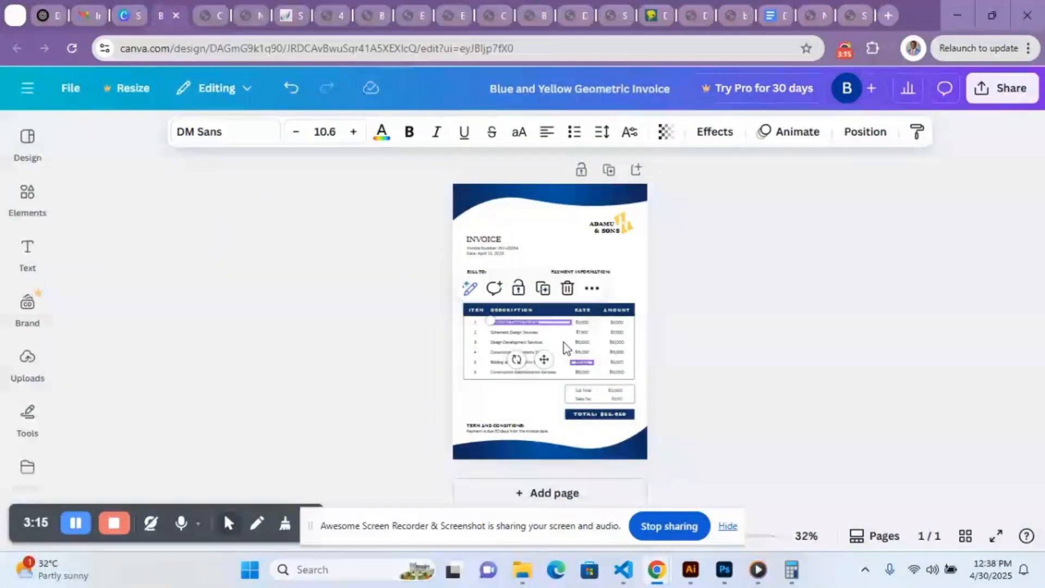
pyautogui.doubleClick(541, 324)
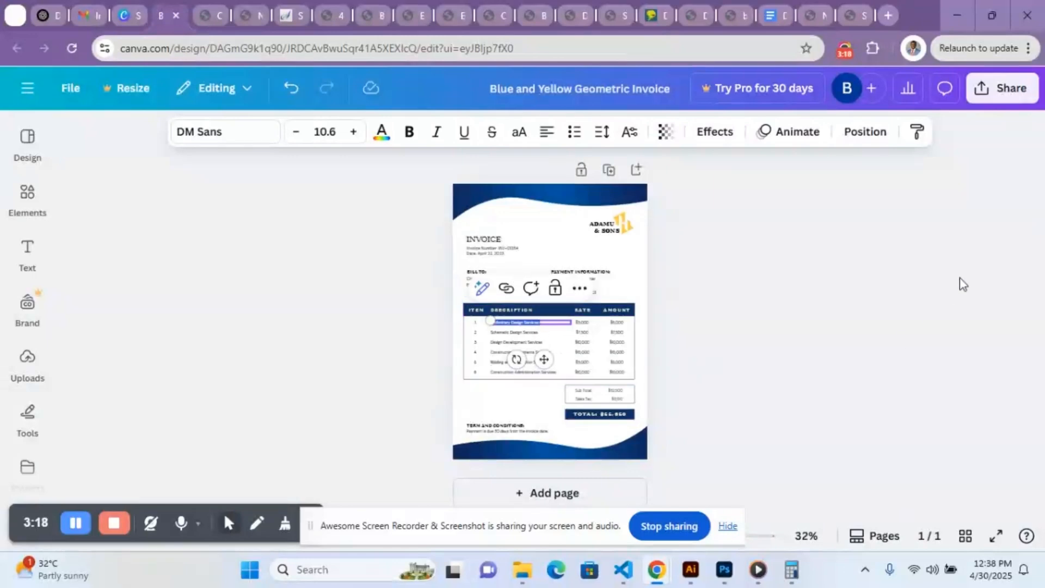
pyautogui.click(353, 132)
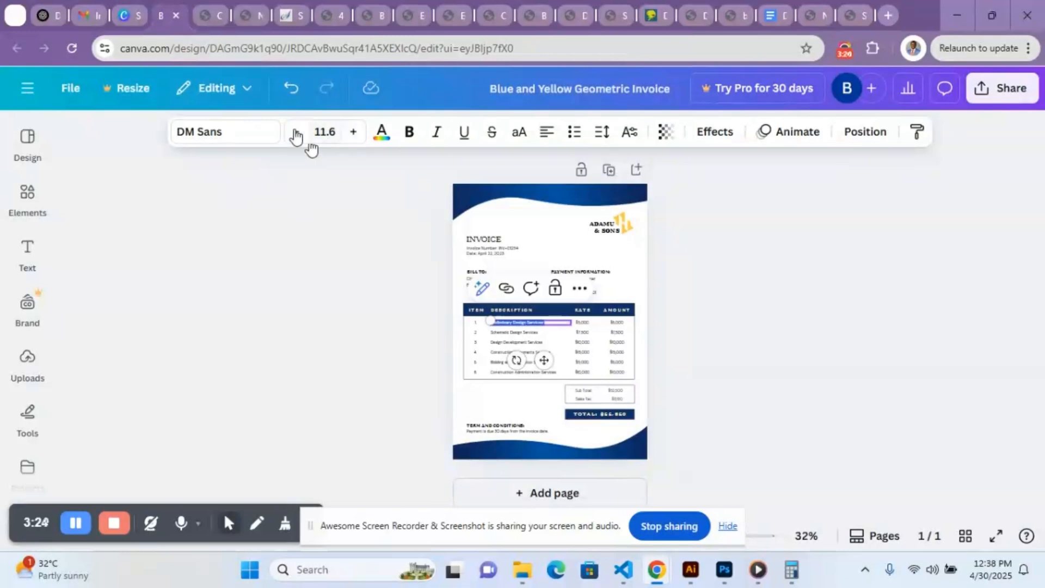
pyautogui.click(243, 133)
pyautogui.click(244, 132)
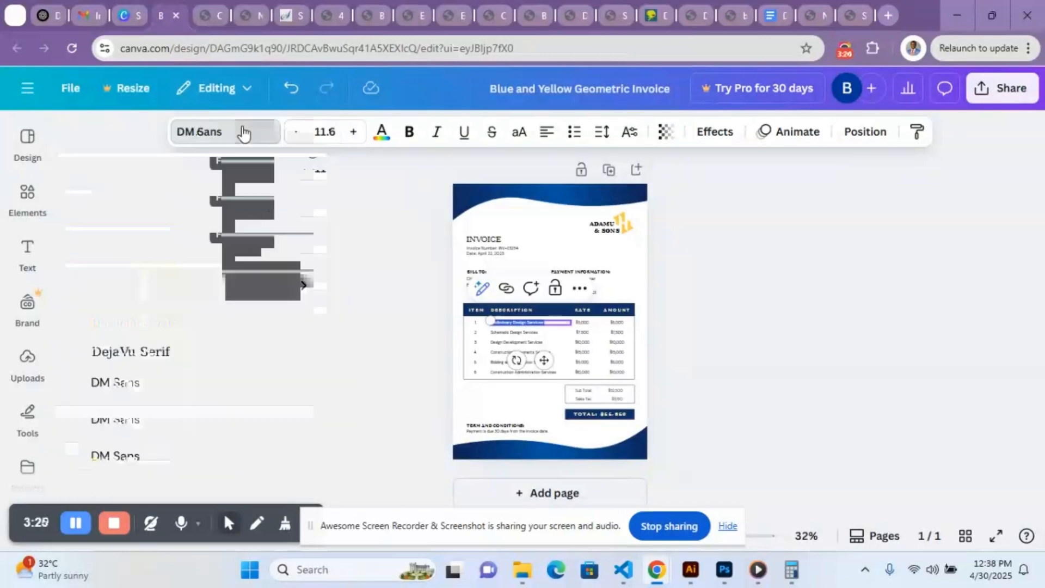
pyautogui.click(243, 132)
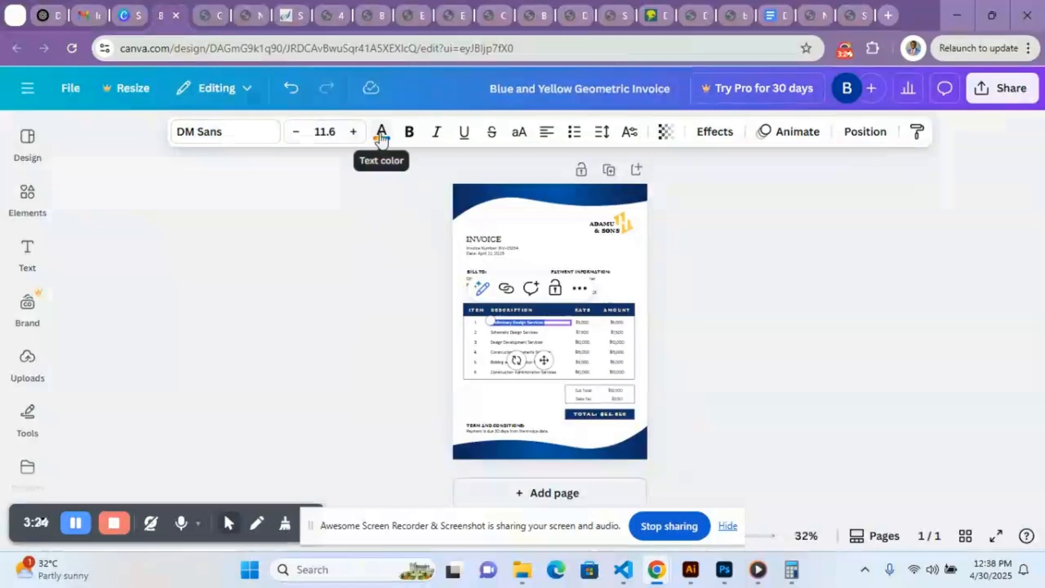
pyautogui.click(413, 141)
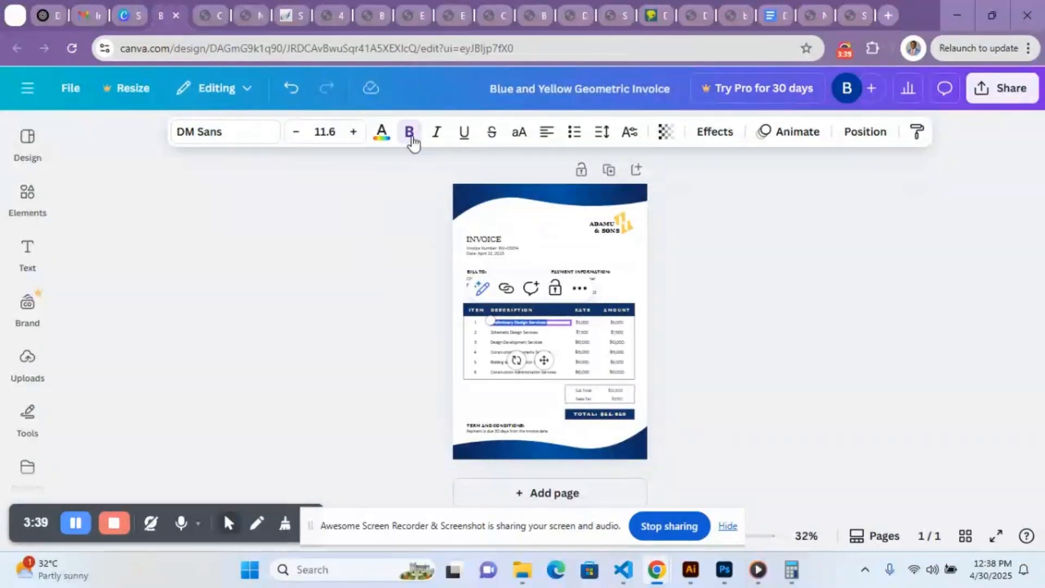
pyautogui.click(734, 335)
# Set the amount of the first item, Preliminary Design Services, to $2000
pyautogui.doubleClick(532, 332)
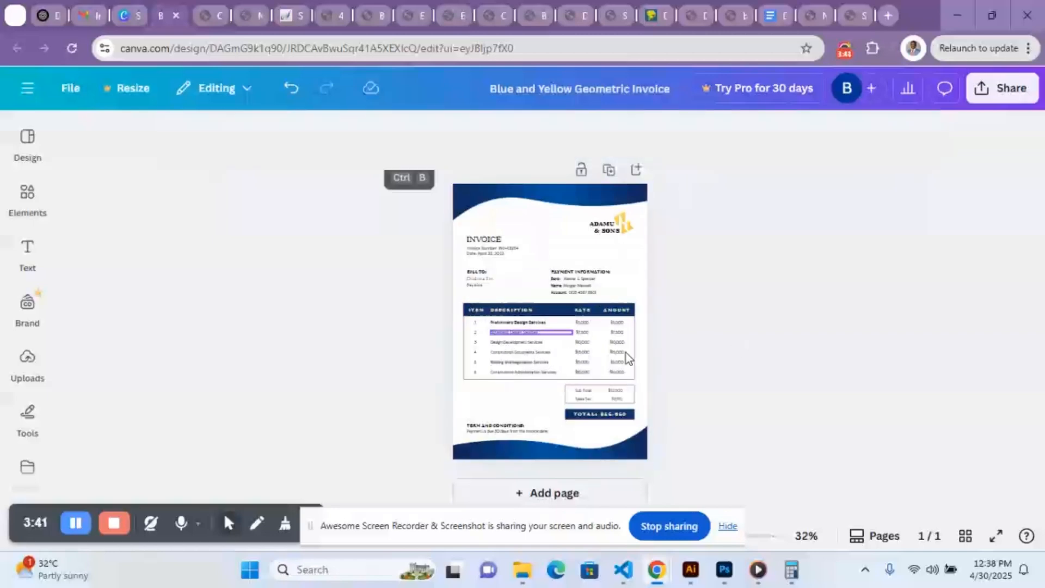
pyautogui.doubleClick(614, 391)
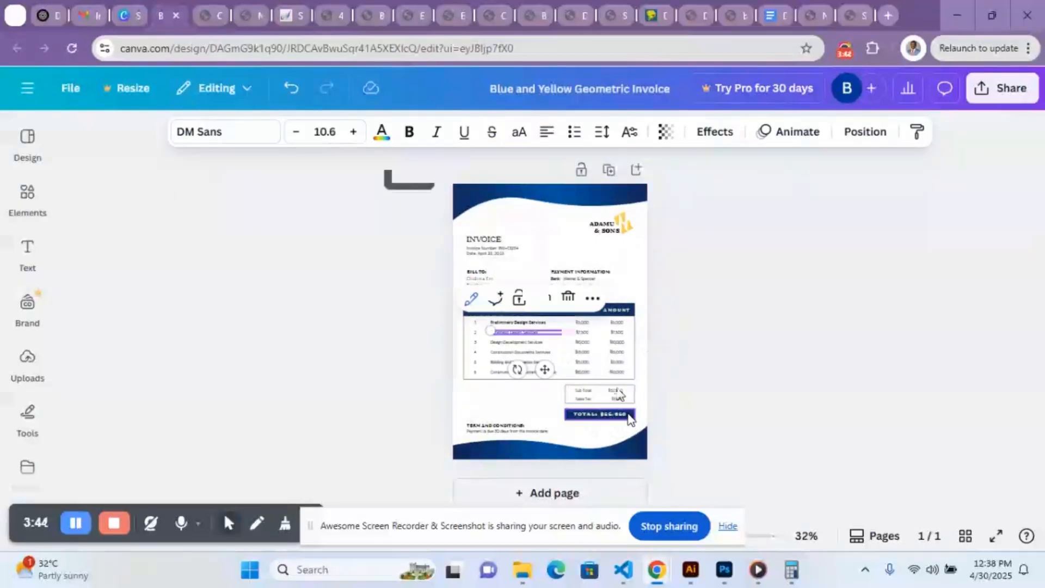
pyautogui.click(660, 319)
pyautogui.doubleClick(619, 323)
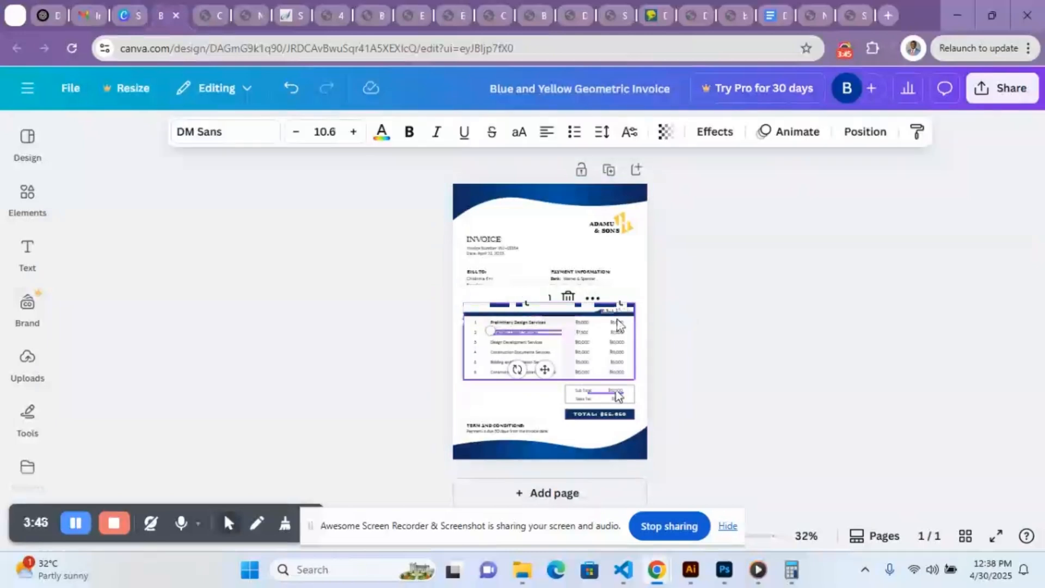
pyautogui.click(630, 324)
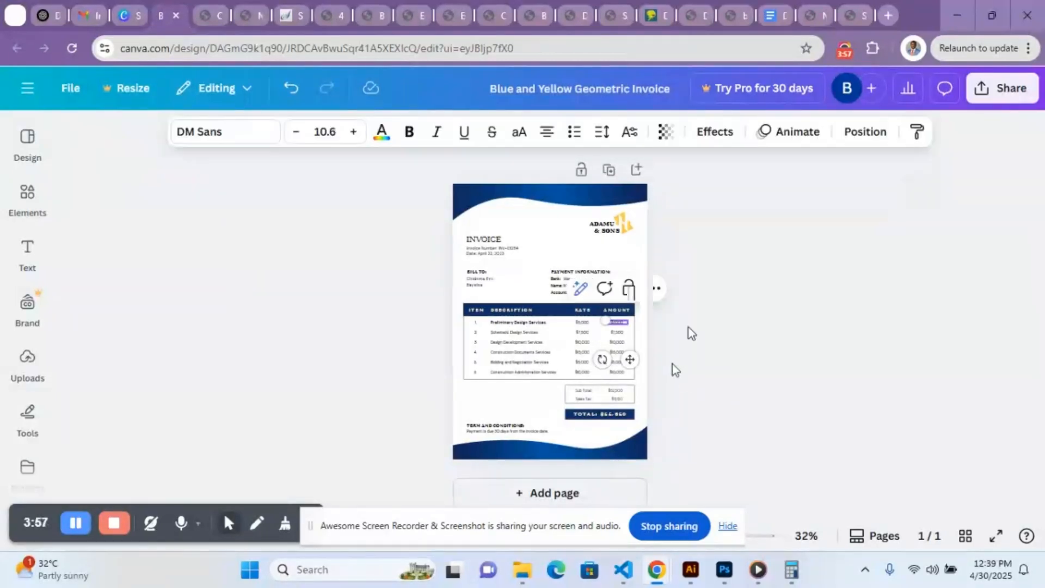
pyautogui.click(618, 333)
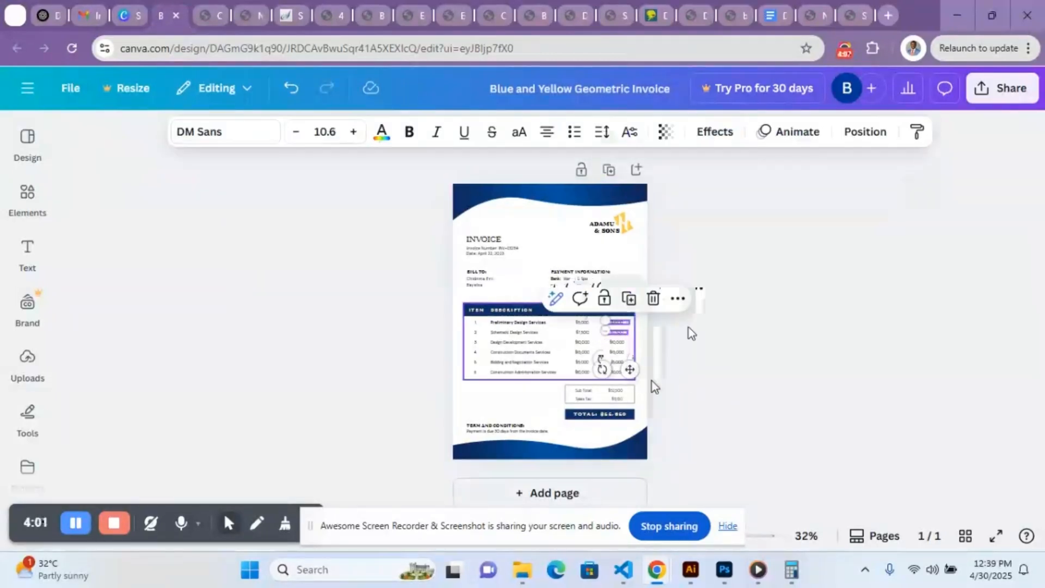
pyautogui.click(688, 327)
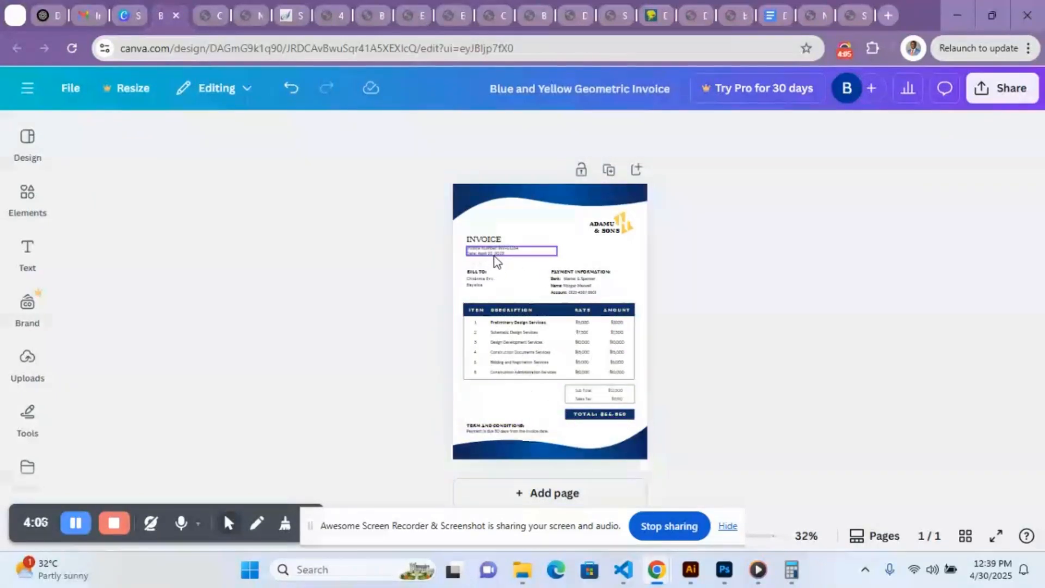
# Open the invoice number and date text, and the total, for editing
pyautogui.click(514, 253)
pyautogui.click(514, 253)
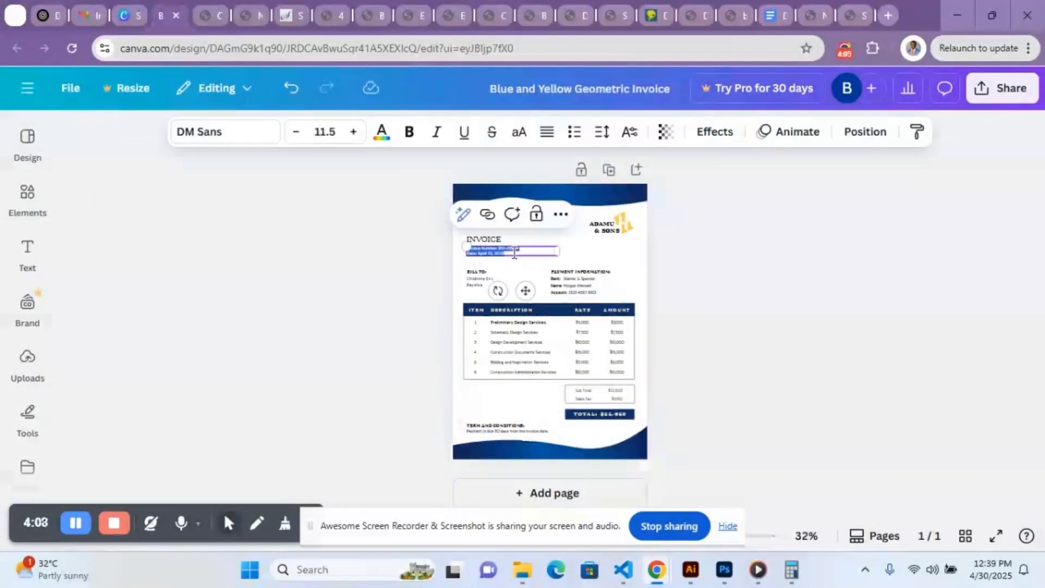
pyautogui.press('Escape')
pyautogui.click(514, 253)
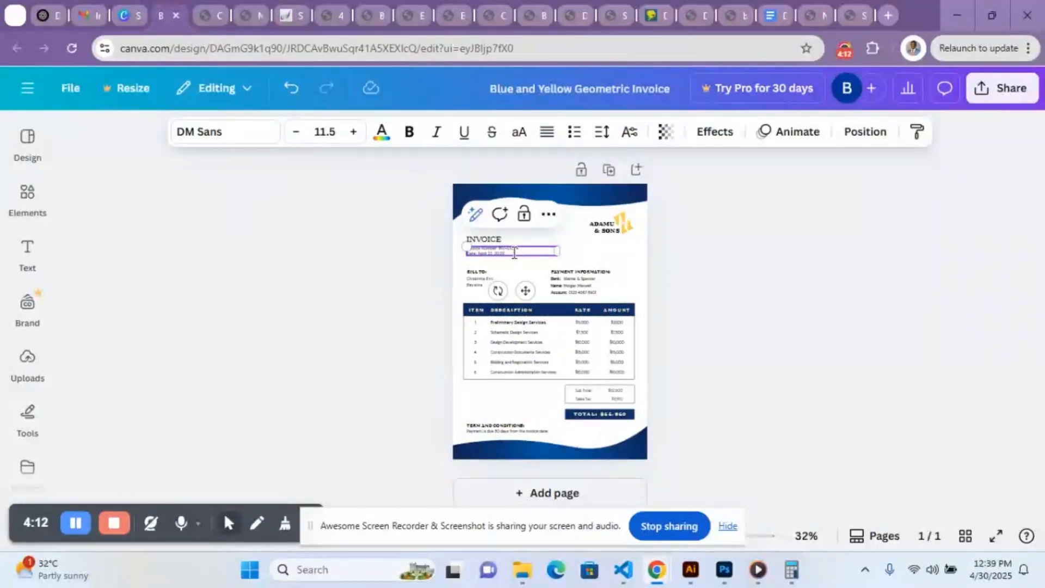
pyautogui.click(750, 275)
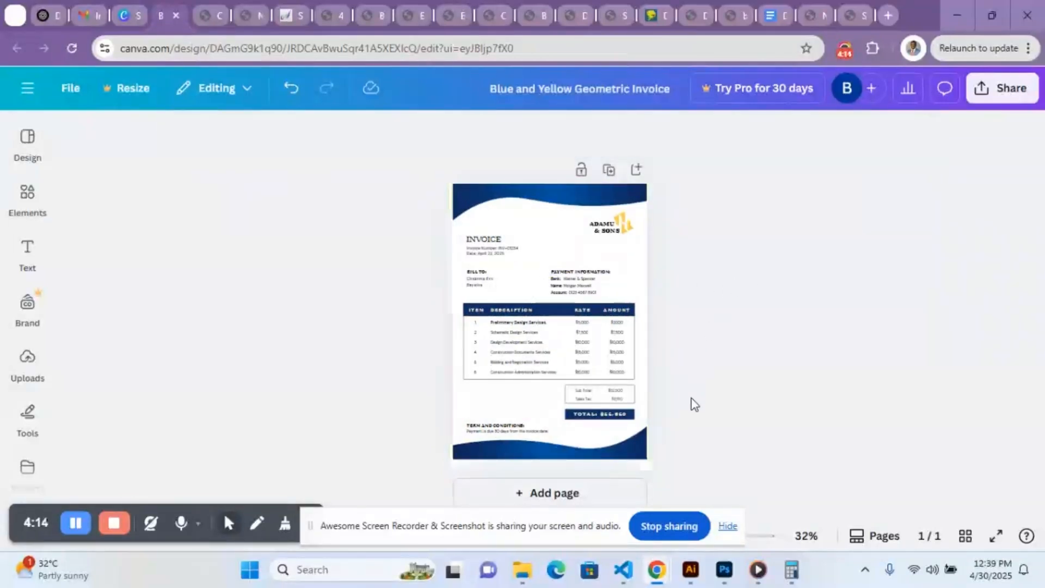
pyautogui.click(613, 417)
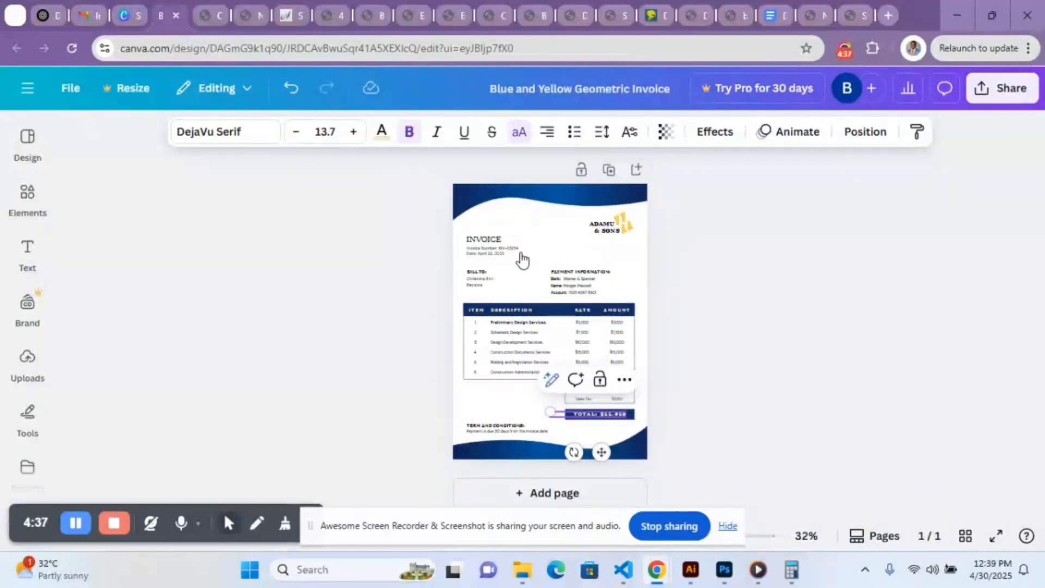
# Download the invoice as a PDF Standard file and trigger the download again from the completion message
pyautogui.click(1008, 90)
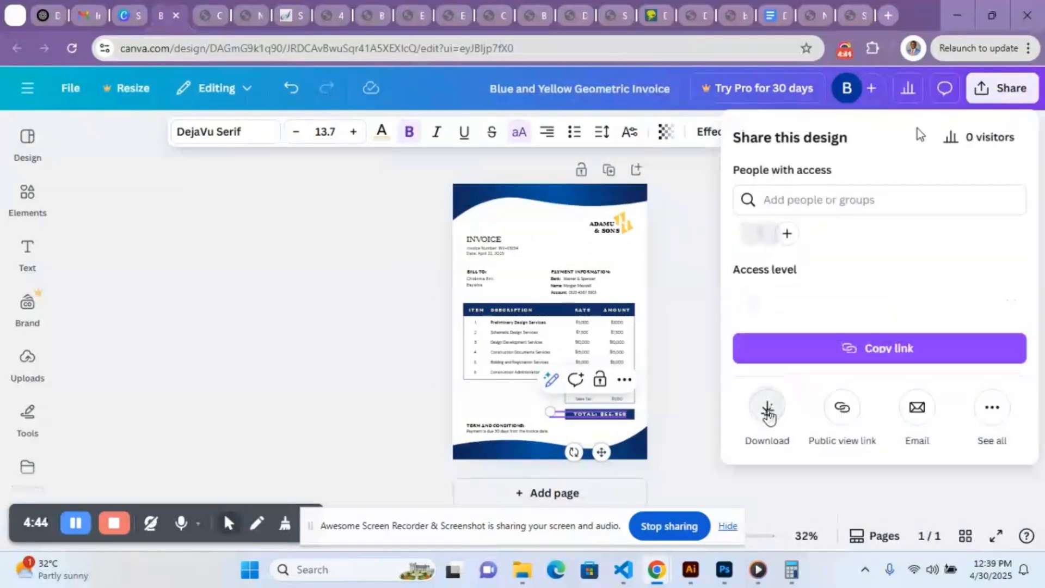
pyautogui.click(767, 409)
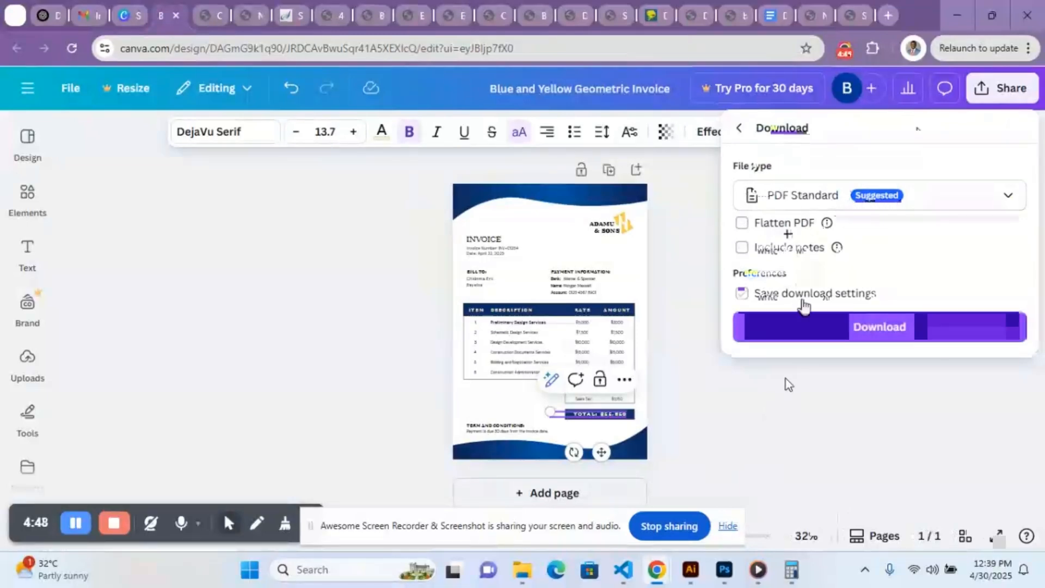
pyautogui.click(862, 333)
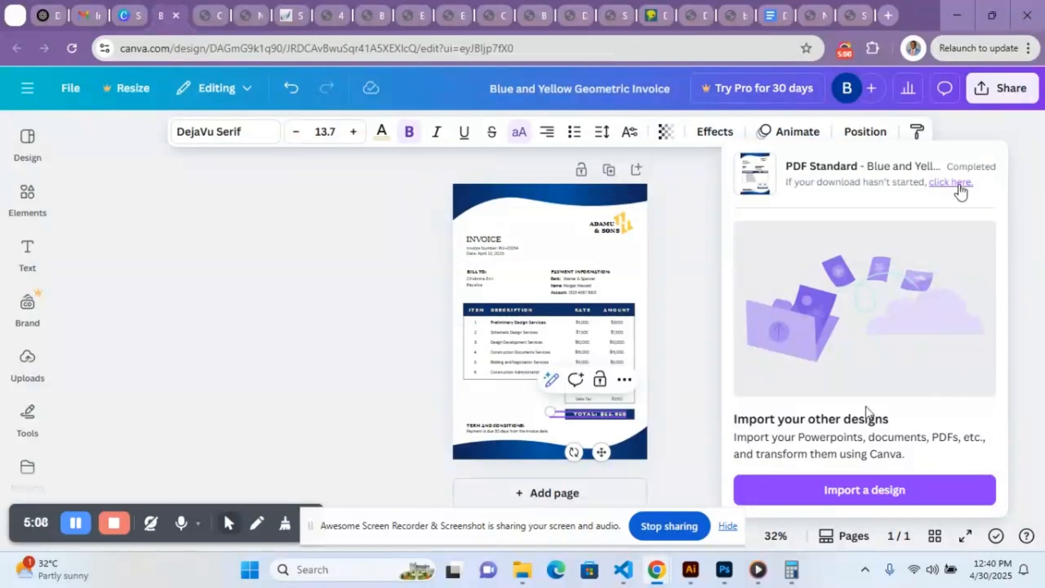
pyautogui.click(951, 182)
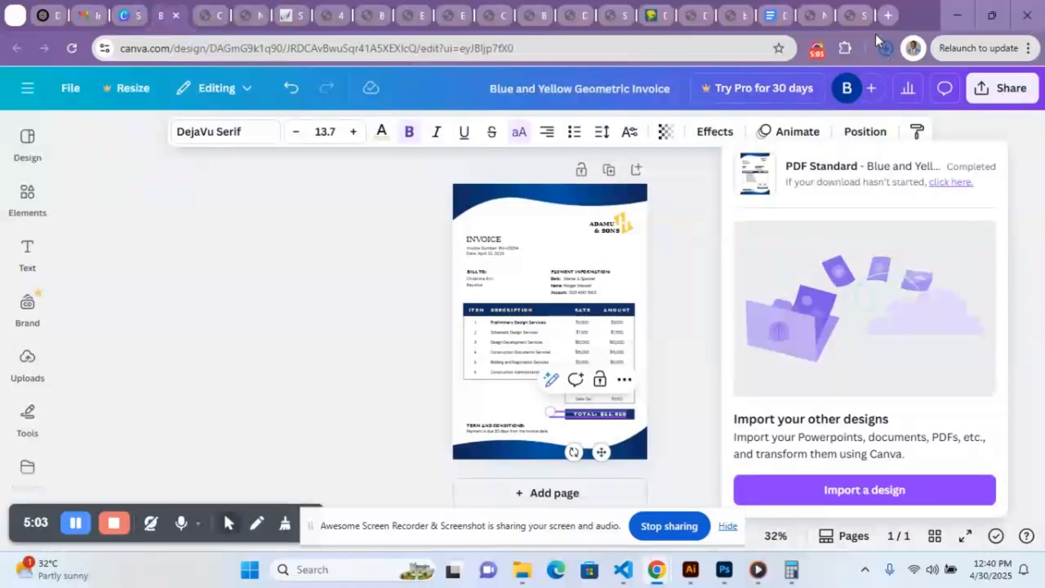
# Check the recent downloads and open Blue and Yellow Geometric Invoice.jpg from the Downloads folder in File Explorer
pyautogui.click(884, 46)
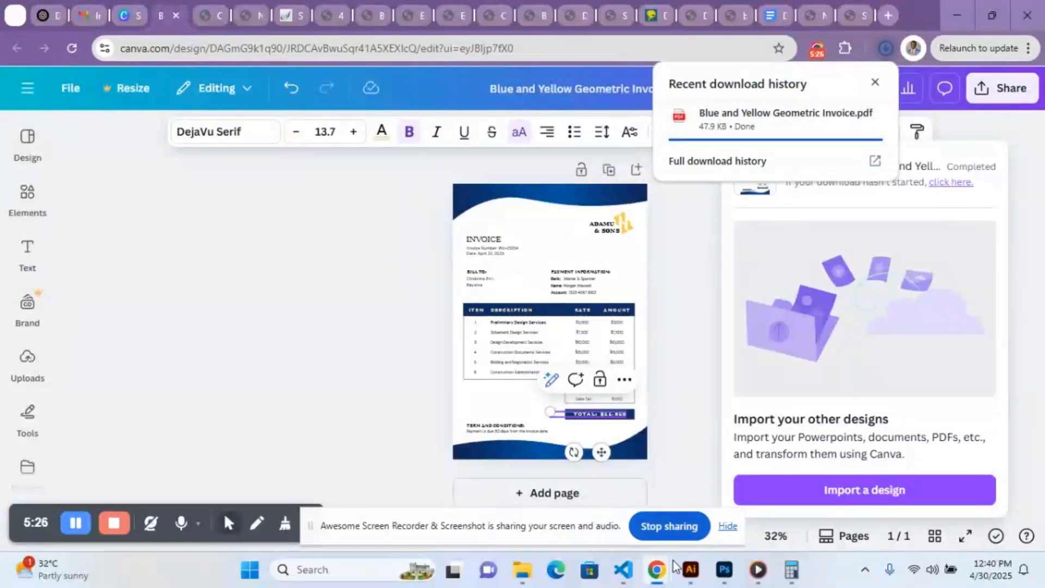
pyautogui.click(522, 557)
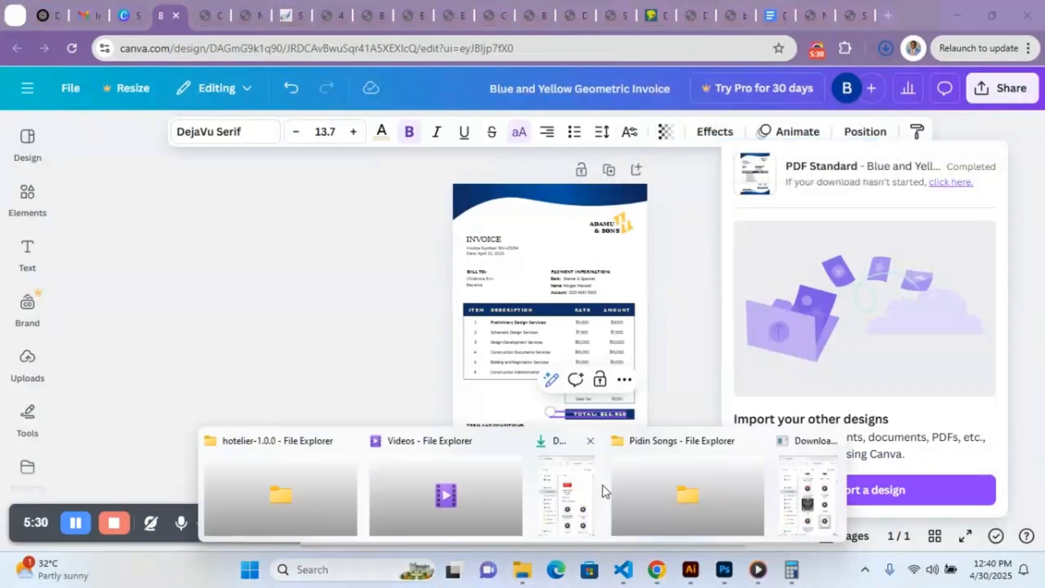
pyautogui.click(602, 491)
pyautogui.doubleClick(206, 179)
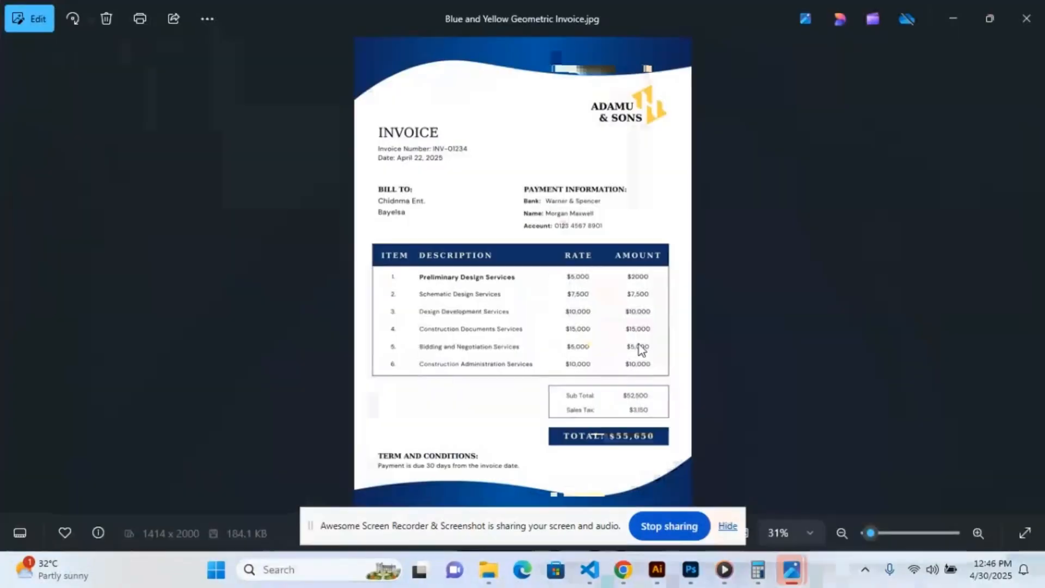